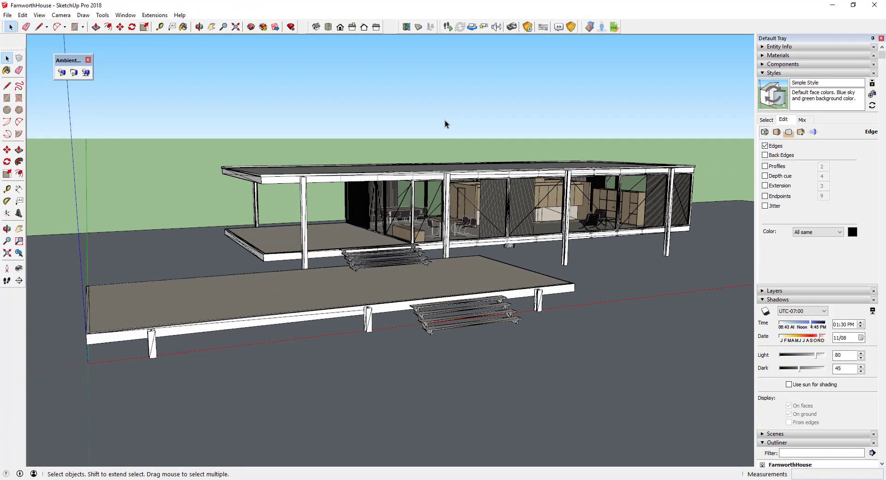
# - Render the house in the viewport with ambient occlusion and orbit it to see more of the long platform
pyautogui.click(64, 73)
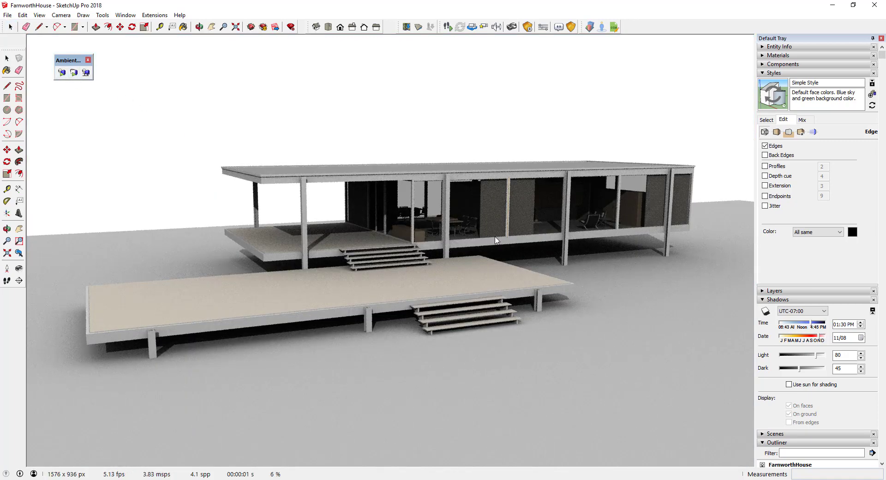
pyautogui.moveTo(488, 236)
pyautogui.mouseDown(button='middle')
pyautogui.moveTo(468, 225)
pyautogui.moveTo(659, 237)
pyautogui.mouseUp(button='middle')
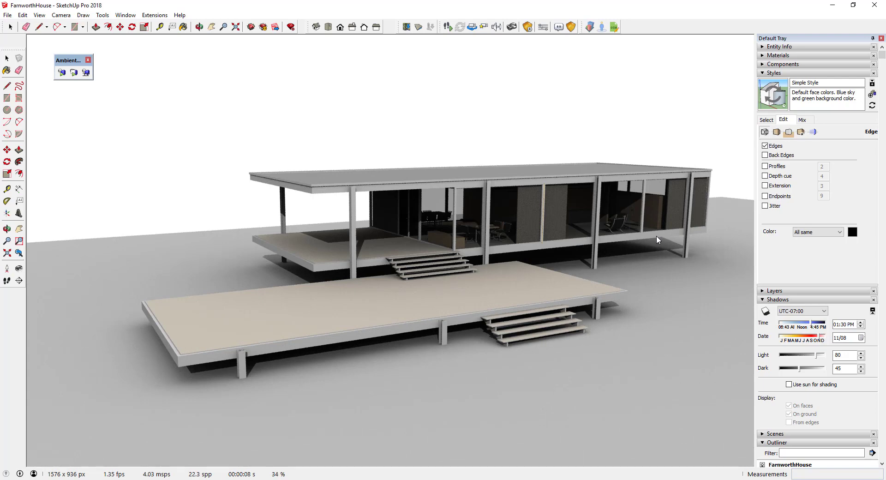
pyautogui.middleClick(496, 199)
# - Switch the viewport render mode to Ambient Occlusion and return it to Ambient Occlusion (Colored)
pyautogui.rightClick(635, 122)
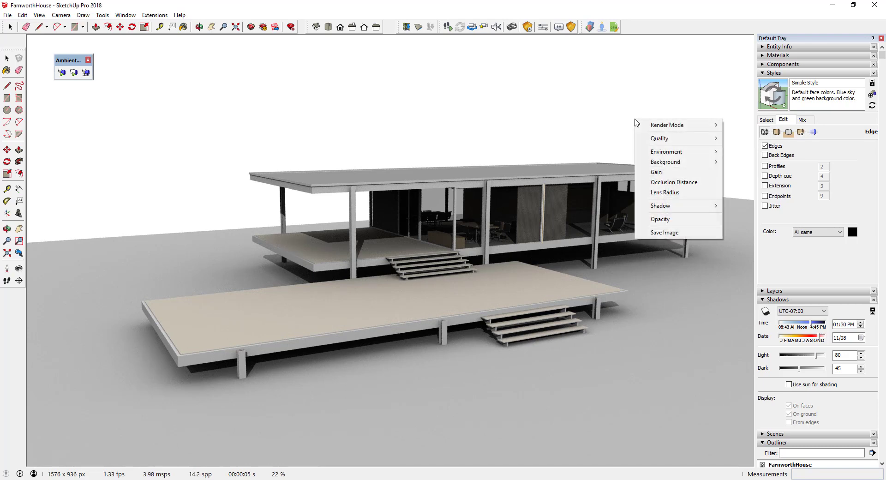
pyautogui.moveTo(701, 123)
pyautogui.click(744, 125)
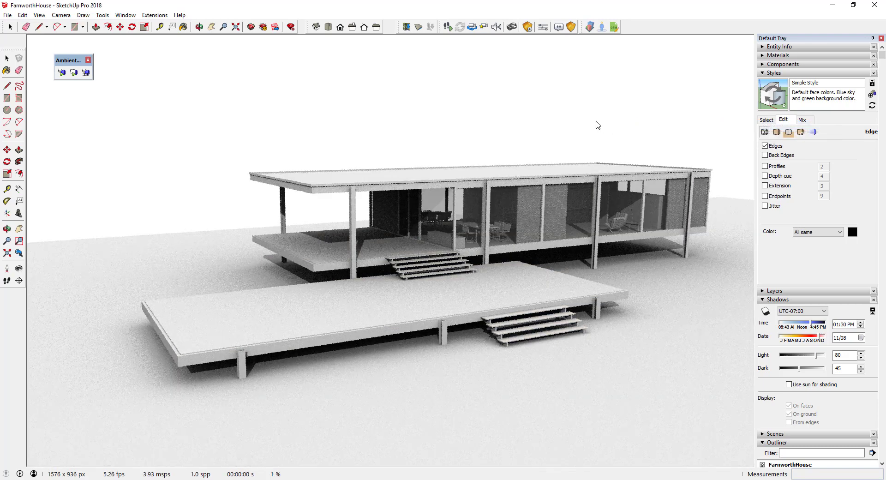
pyautogui.rightClick(597, 125)
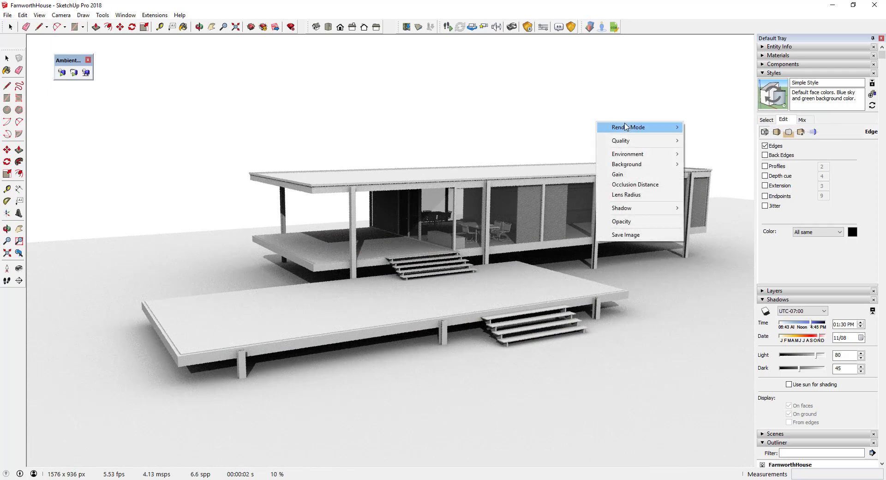
pyautogui.moveTo(665, 127)
pyautogui.click(721, 137)
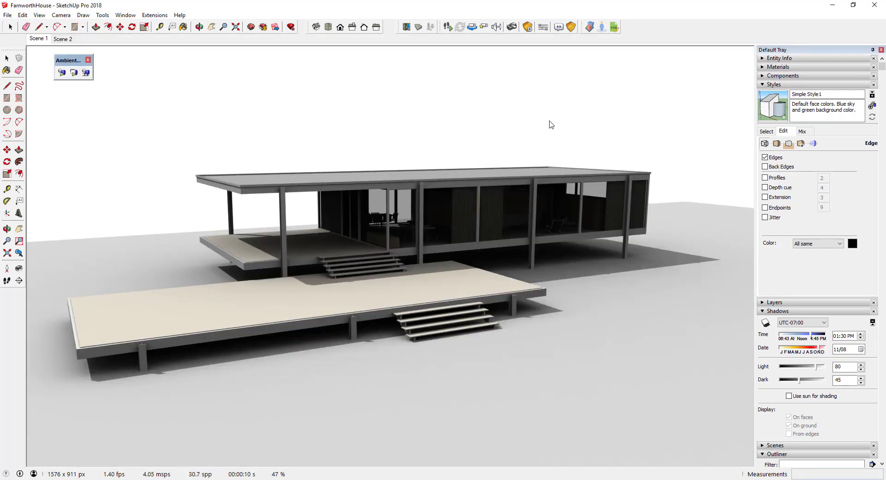
# - Render the model in a separate maximized window at 1920 x 1080 (FullHD), pausing and resuming the render
pyautogui.click(61, 73)
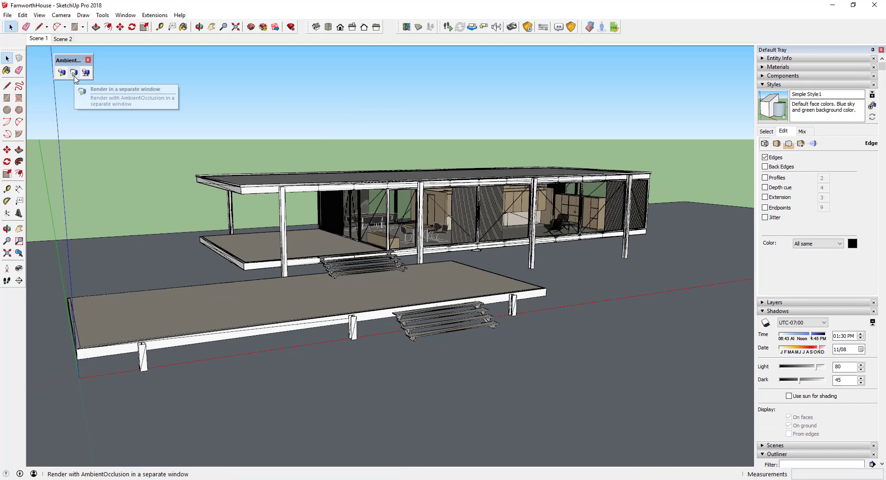
pyautogui.click(85, 73)
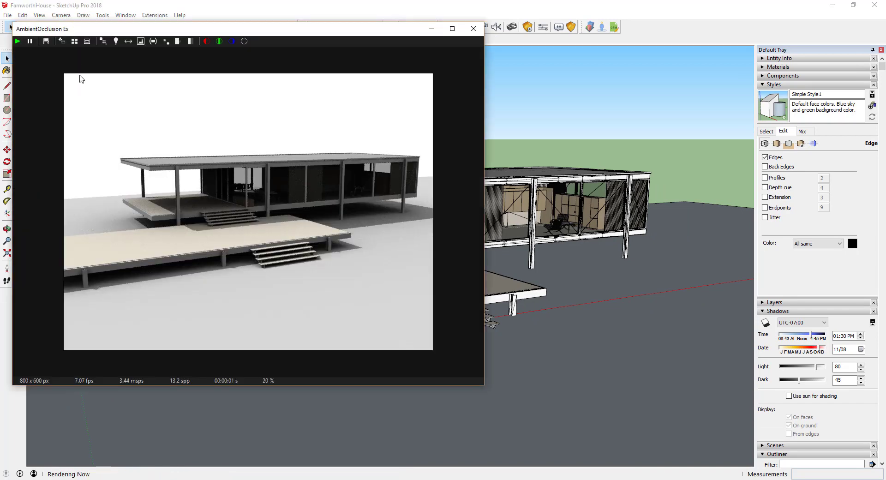
pyautogui.click(62, 42)
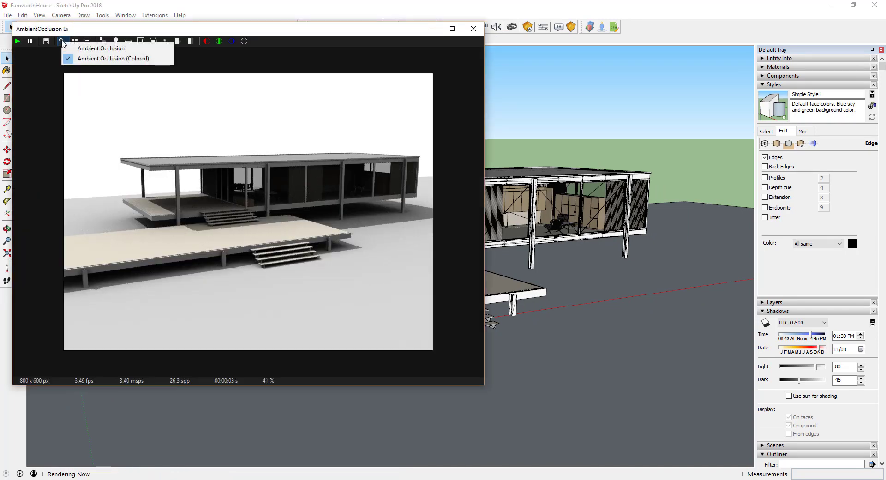
pyautogui.click(74, 41)
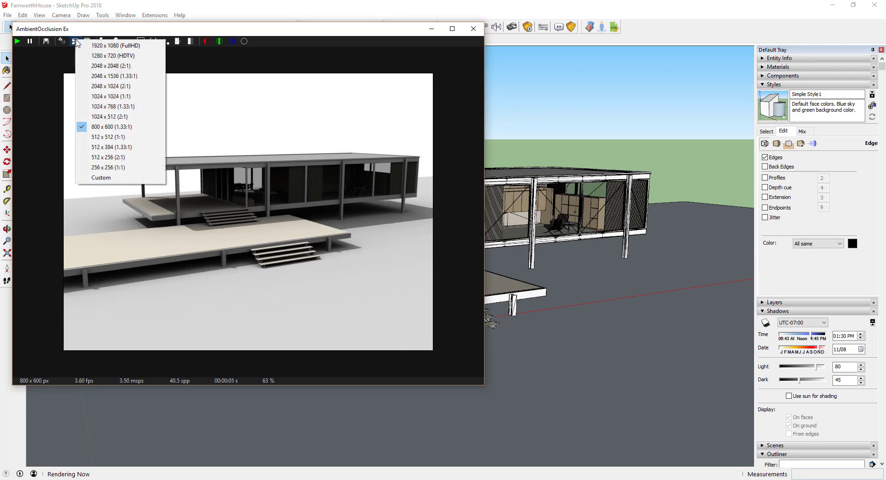
pyautogui.click(92, 45)
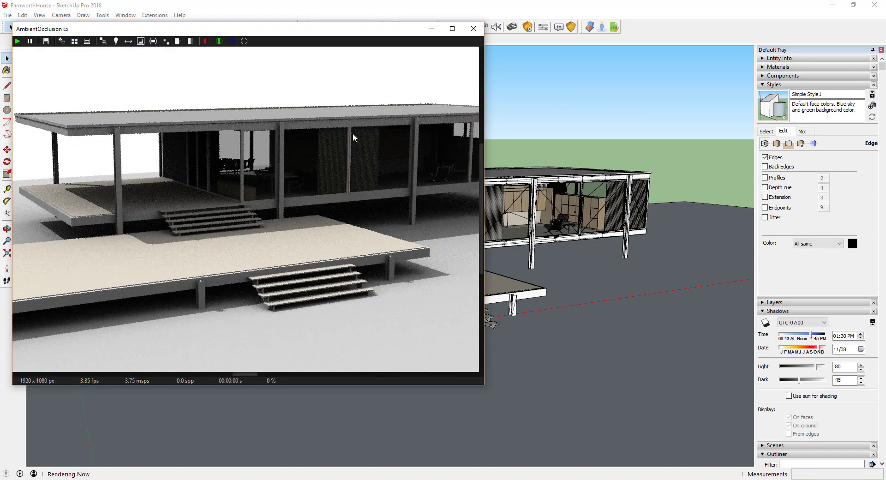
pyautogui.click(455, 29)
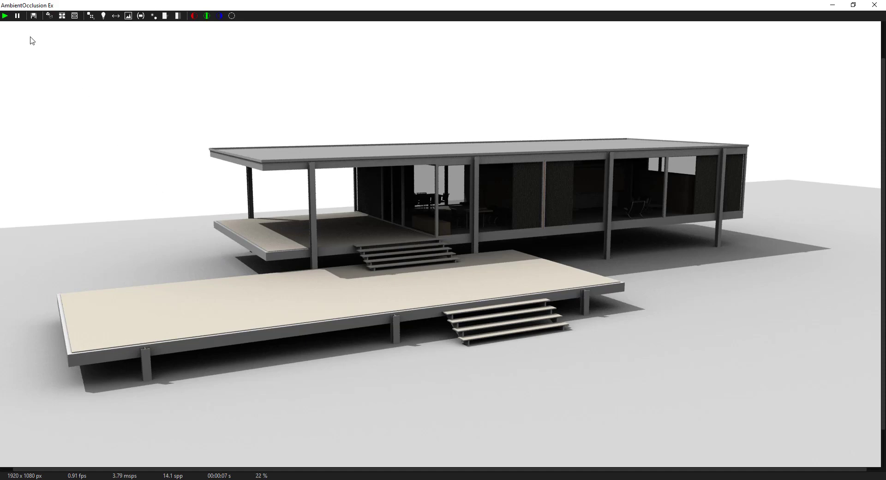
pyautogui.click(18, 16)
pyautogui.click(4, 16)
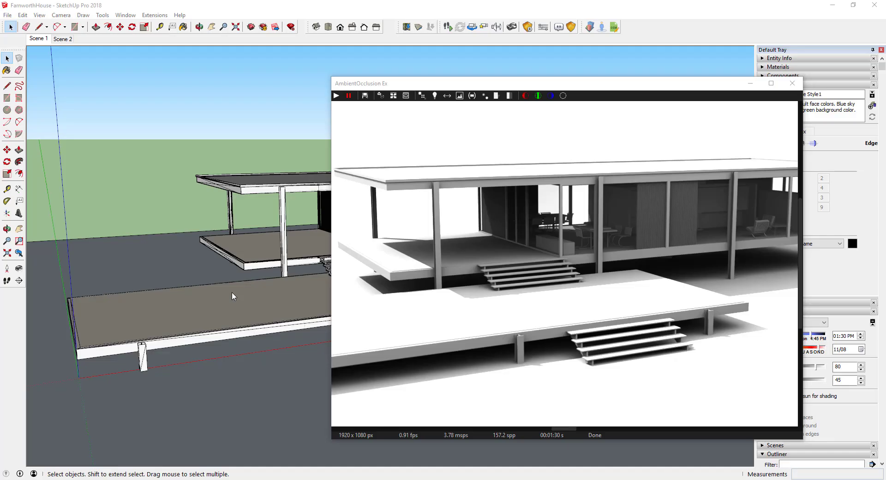
# - Orbit the model to a higher viewpoint and render it in a separate window
pyautogui.moveTo(232, 292)
pyautogui.mouseDown(button='middle')
pyautogui.moveTo(287, 327)
pyautogui.moveTo(311, 357)
pyautogui.mouseUp(button='middle')
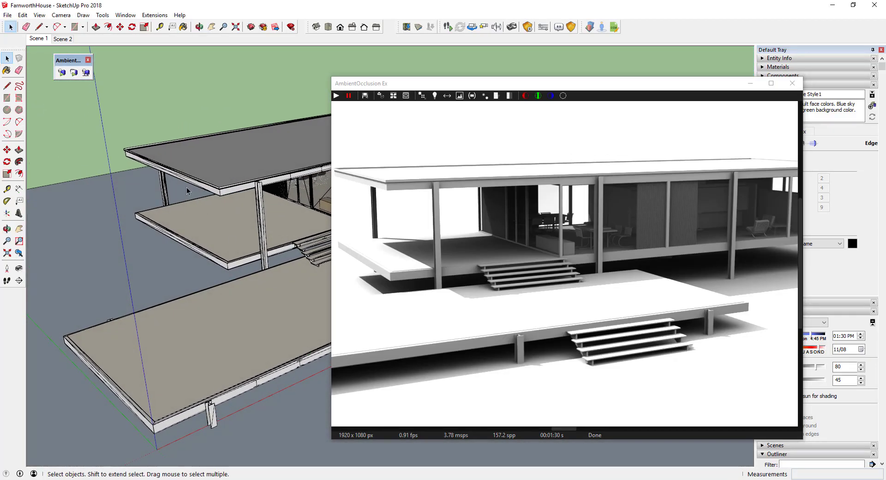
pyautogui.click(74, 73)
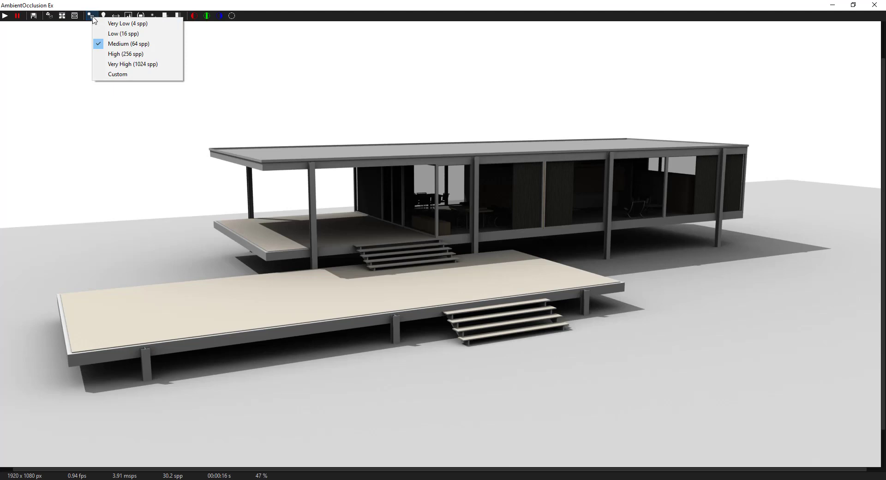
# - Switch the separate-window render to the uncolored Ambient Occlusion mode and reduce its Occlusion Distance
pyautogui.click(105, 15)
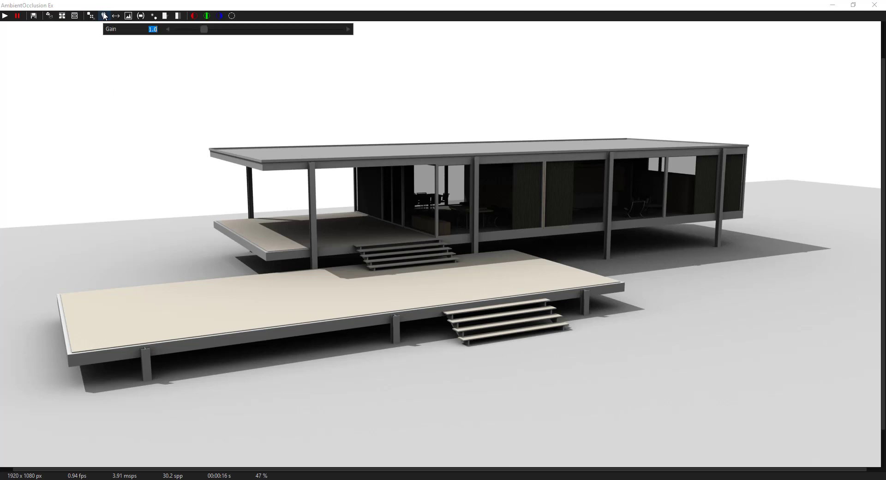
pyautogui.click(62, 16)
pyautogui.click(74, 21)
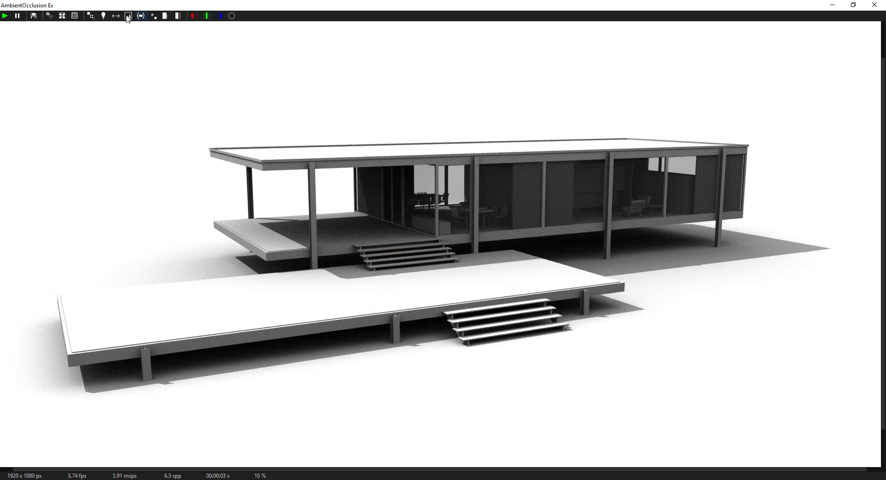
pyautogui.click(128, 16)
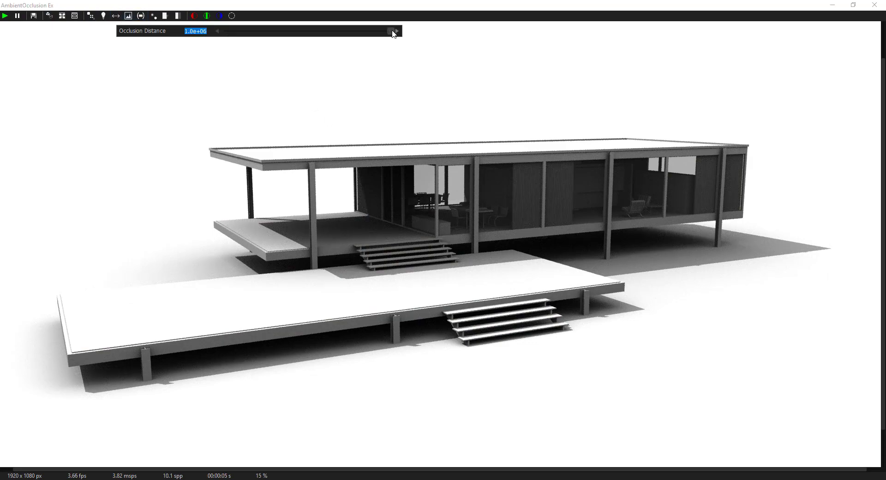
pyautogui.moveTo(393, 33); pyautogui.dragTo(322, 32)
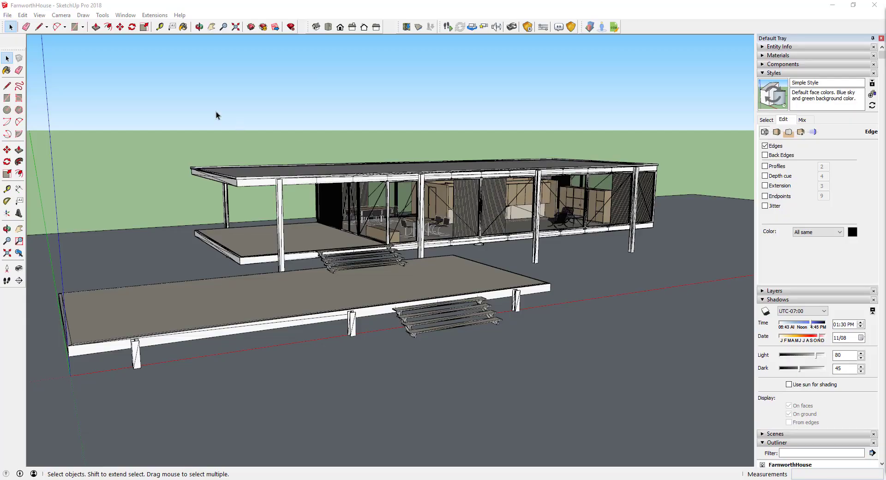
# - Add a first scene from the current view of the house
pyautogui.click(39, 15)
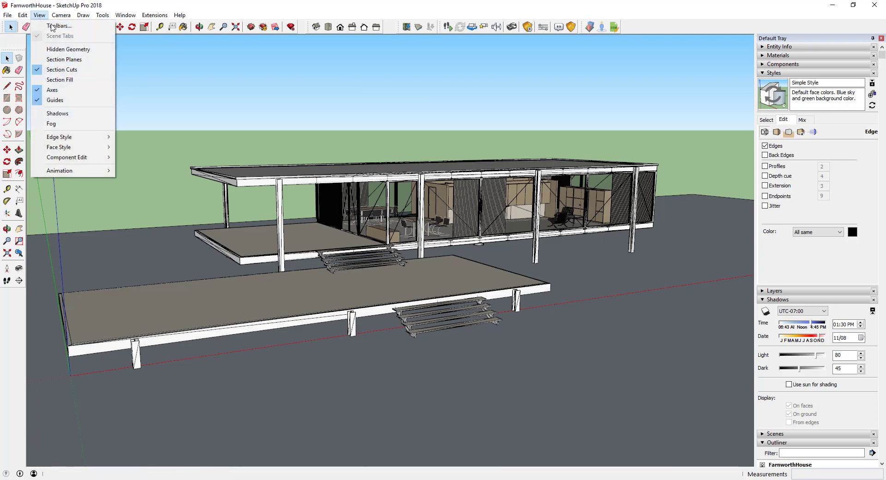
pyautogui.moveTo(69, 178)
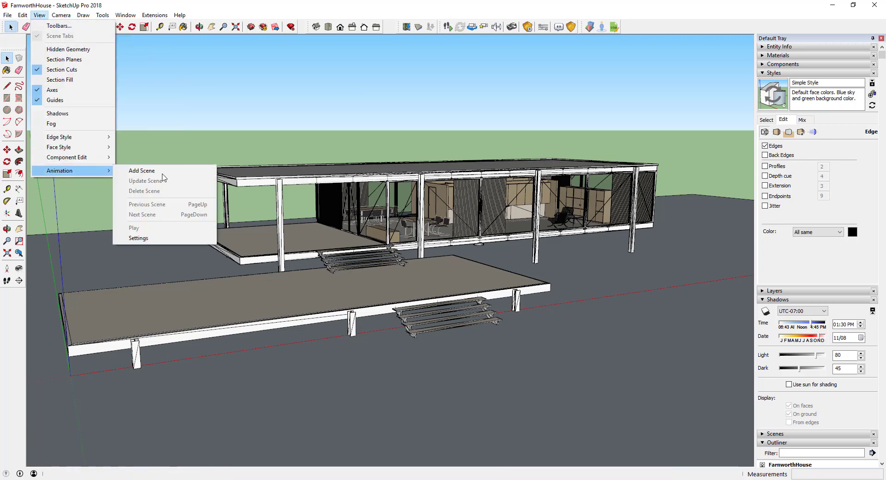
pyautogui.click(138, 172)
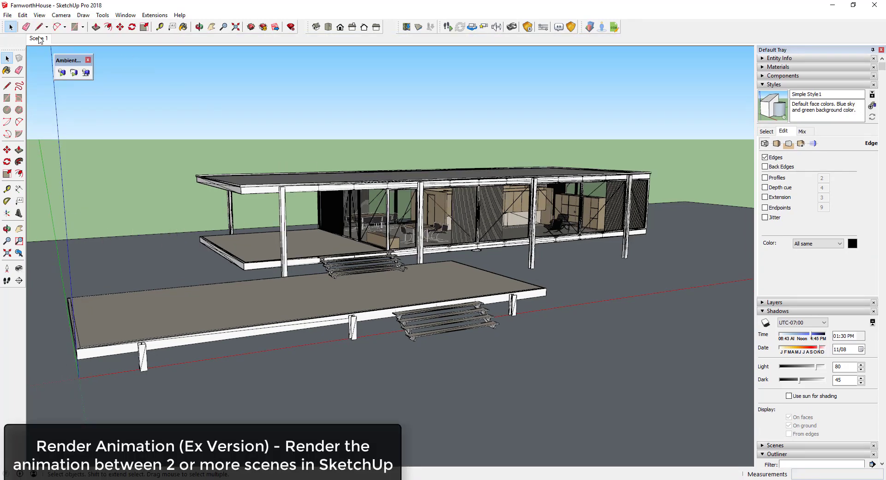
# - Orbit around the house toward its far end and add that view as a second scene
pyautogui.press('o')
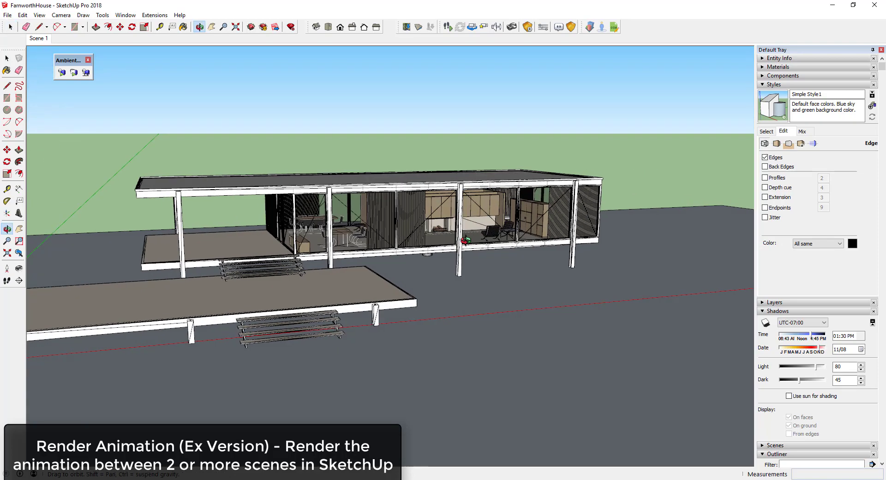
pyautogui.moveTo(416, 245); pyautogui.dragTo(397, 174)
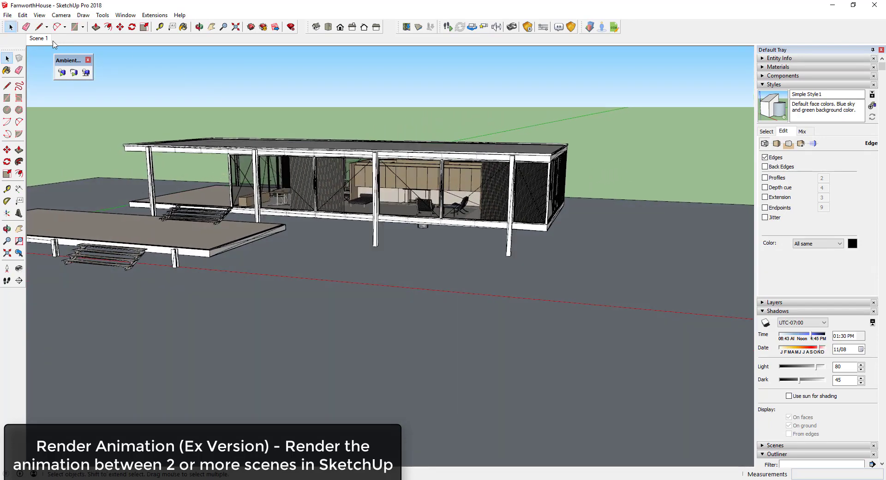
pyautogui.press('space')
pyautogui.rightClick(35, 40)
pyautogui.click(72, 70)
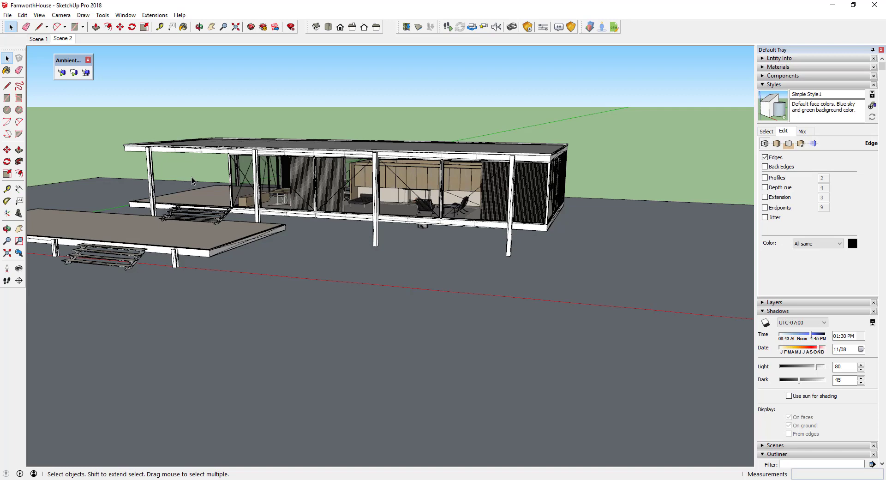
# - Adjust the scene transition time and the scene delay in the model's animation settings
pyautogui.press('e')
pyautogui.click(39, 15)
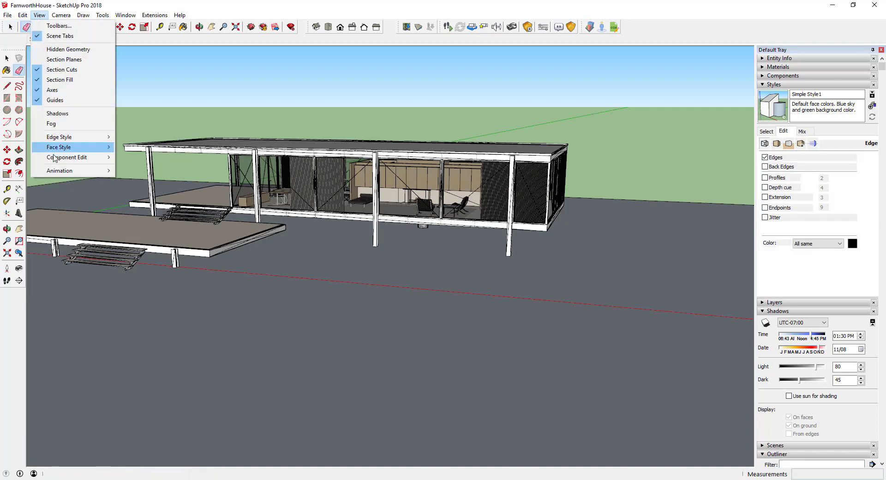
pyautogui.moveTo(60, 170)
pyautogui.click(167, 238)
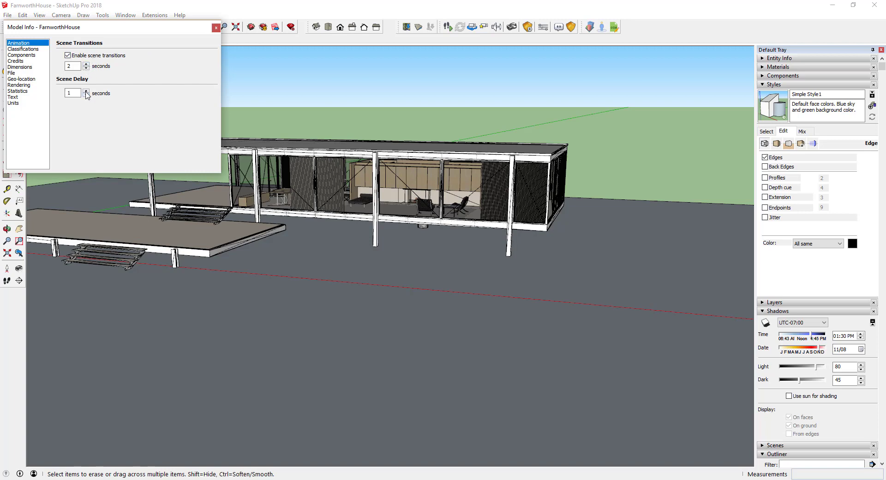
pyautogui.click(85, 64)
pyautogui.click(86, 94)
pyautogui.click(86, 64)
pyautogui.click(216, 27)
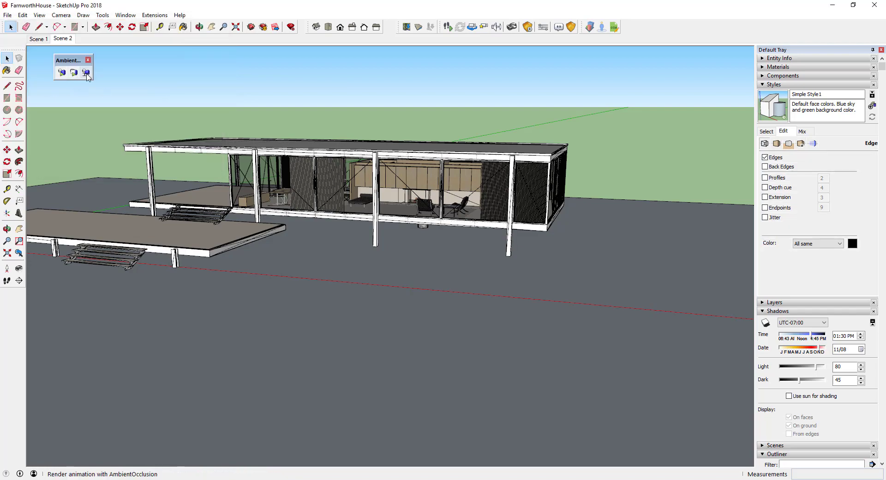
# - Render an animation from Scene 1 to Scene 2 at 1024 x 768, Low (16 spp) quality, 25 fps and Medium (10 Mbps) bitrate
pyautogui.click(85, 72)
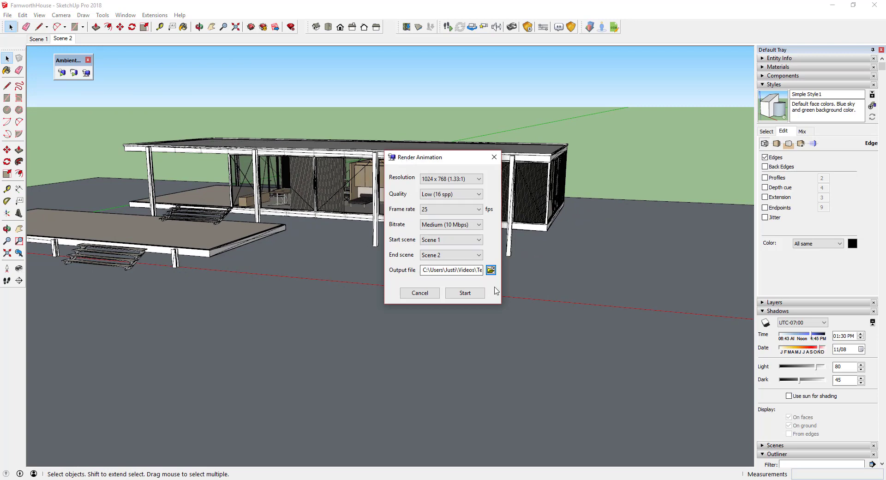
pyautogui.click(451, 180)
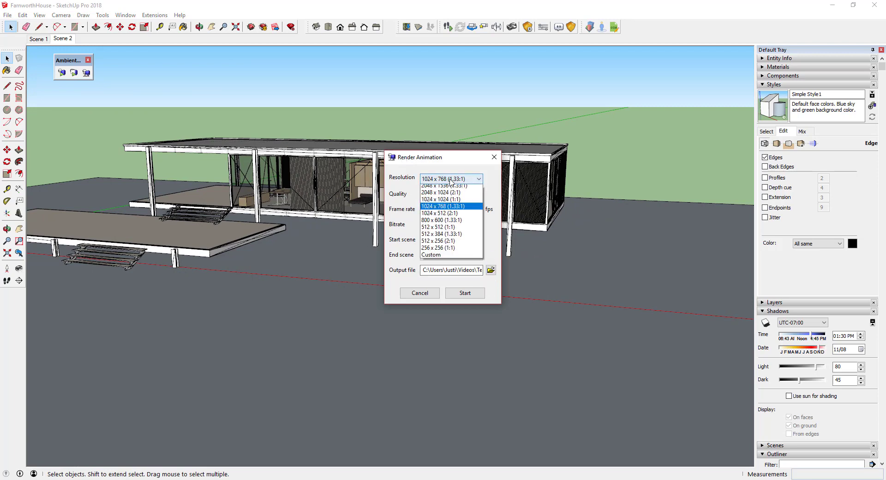
pyautogui.click(451, 180)
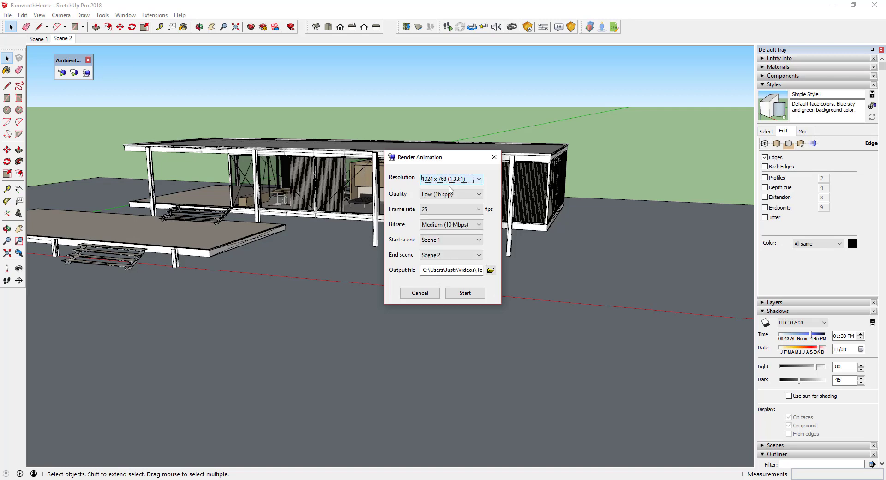
pyautogui.click(445, 210)
pyautogui.click(444, 213)
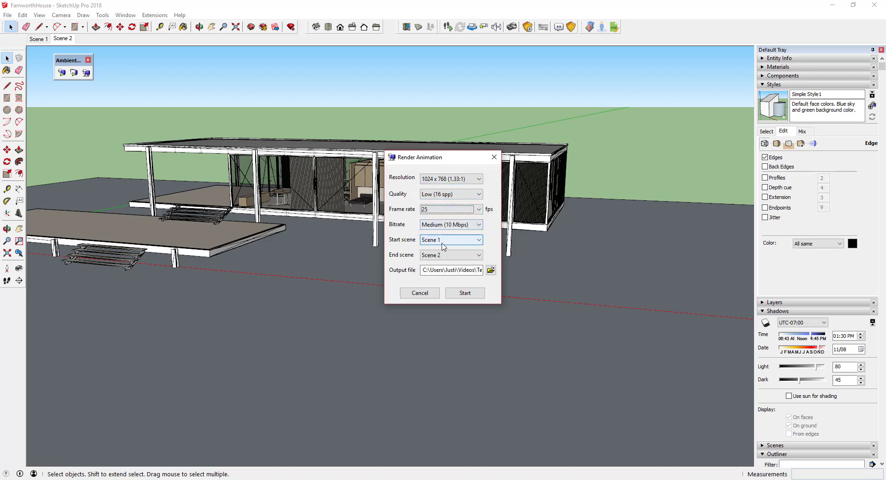
pyautogui.click(469, 295)
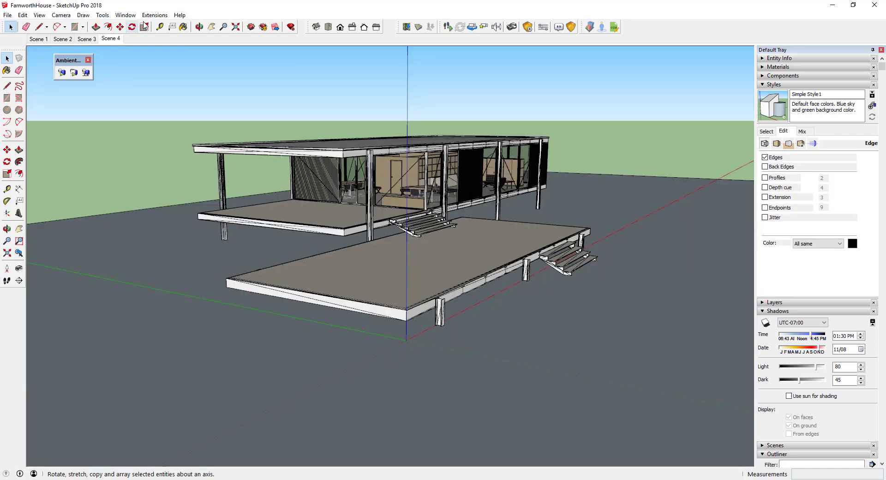
# - Open AmbientOcclusion's Batch Render and select all of the model's scenes
pyautogui.click(154, 15)
pyautogui.moveTo(177, 27)
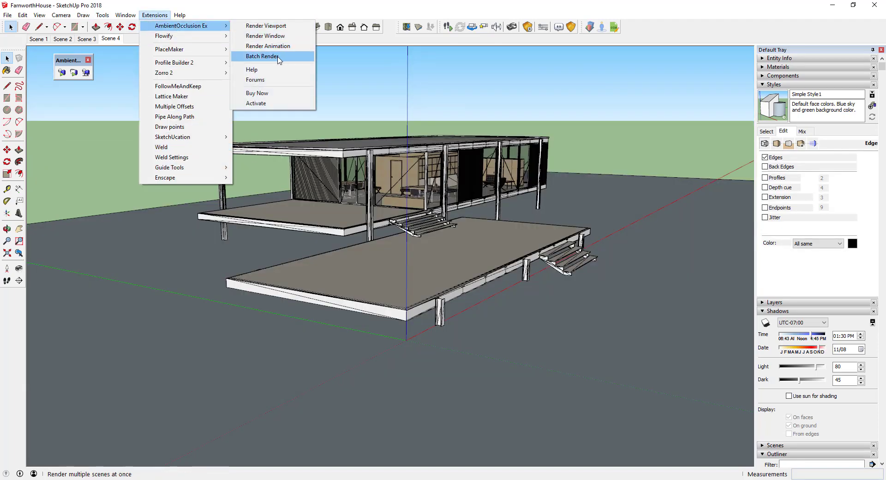
pyautogui.click(262, 55)
pyautogui.click(411, 243)
pyautogui.moveTo(411, 257); pyautogui.dragTo(412, 272)
# - Start the batch render at 1920 x 1080 (FullHD), Medium (64 spp) quality, with Jpeg (.jpg) as the image type
pyautogui.click(455, 186)
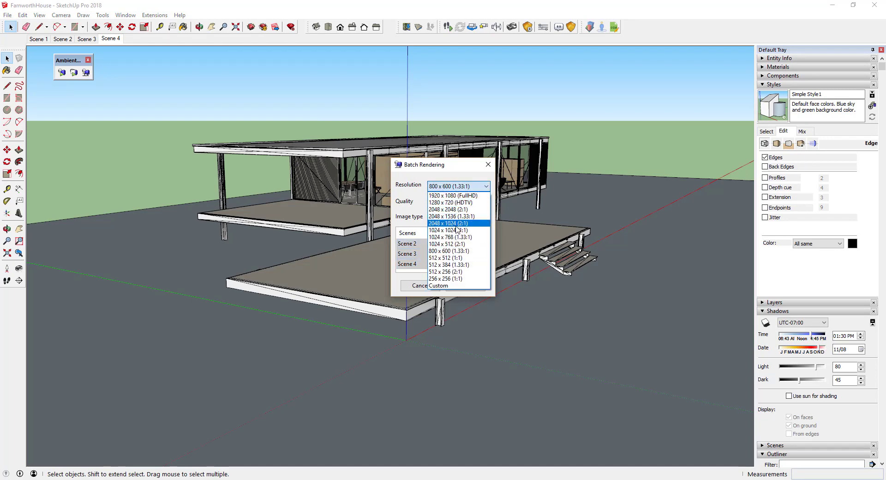
pyautogui.click(452, 195)
pyautogui.click(450, 201)
pyautogui.click(450, 225)
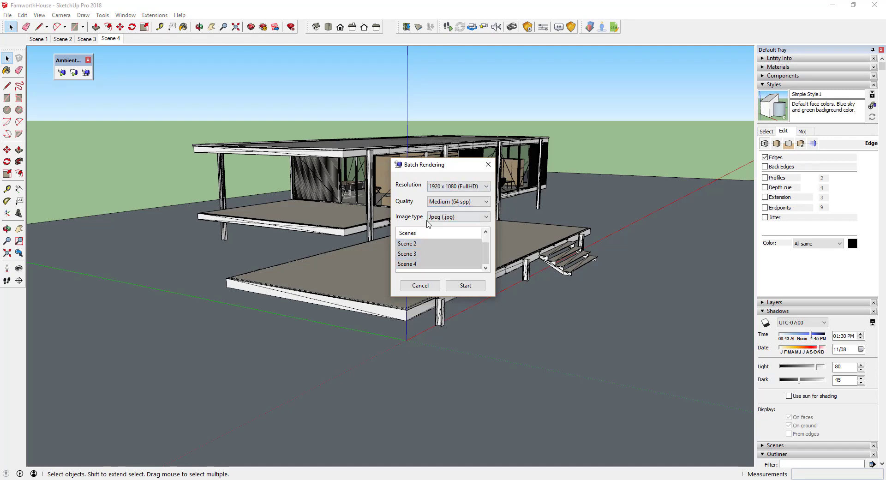
pyautogui.click(458, 216)
pyautogui.click(448, 224)
pyautogui.click(465, 285)
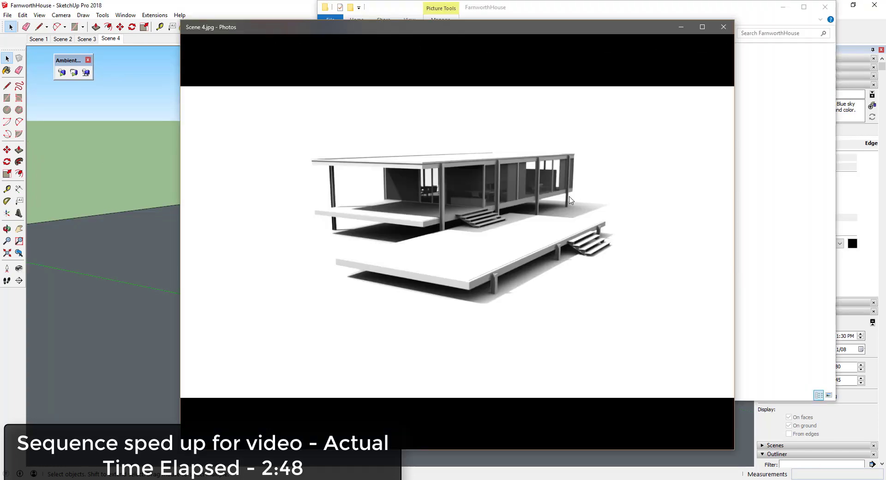
# - Look through the batch-rendered scene images in Photos
pyautogui.press('Right')
pyautogui.press('Right')
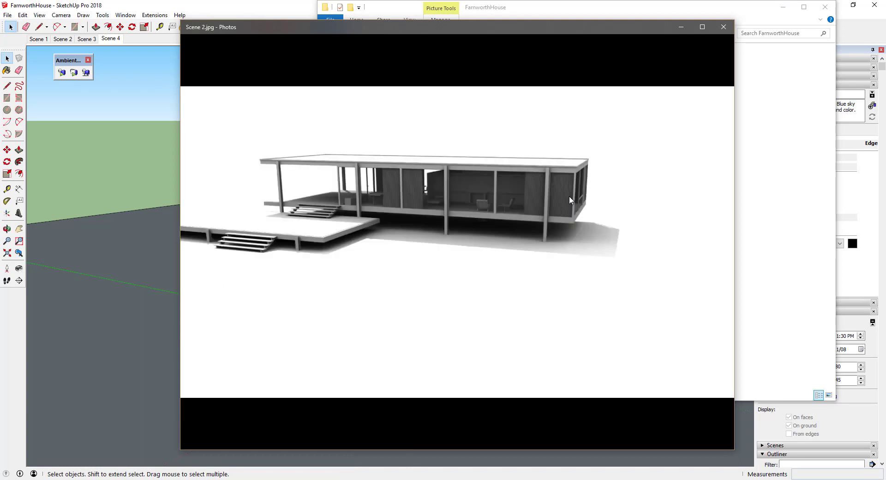
pyautogui.press('Right')
pyautogui.press('Right')
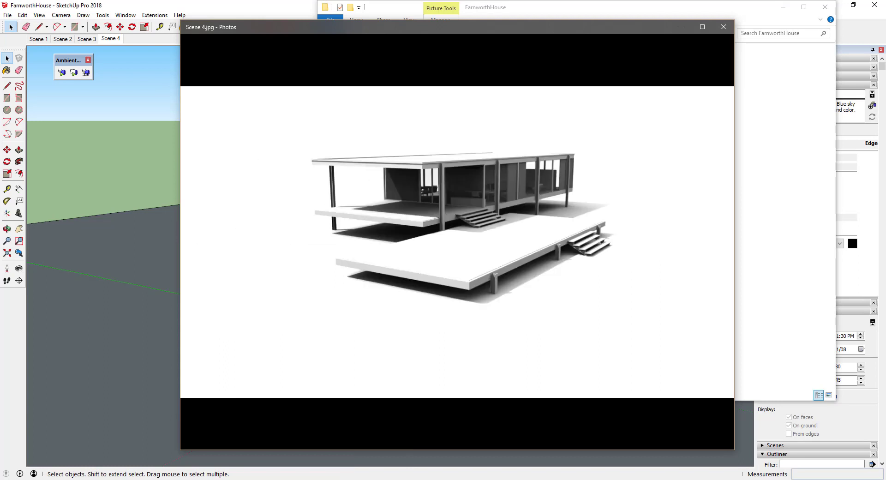